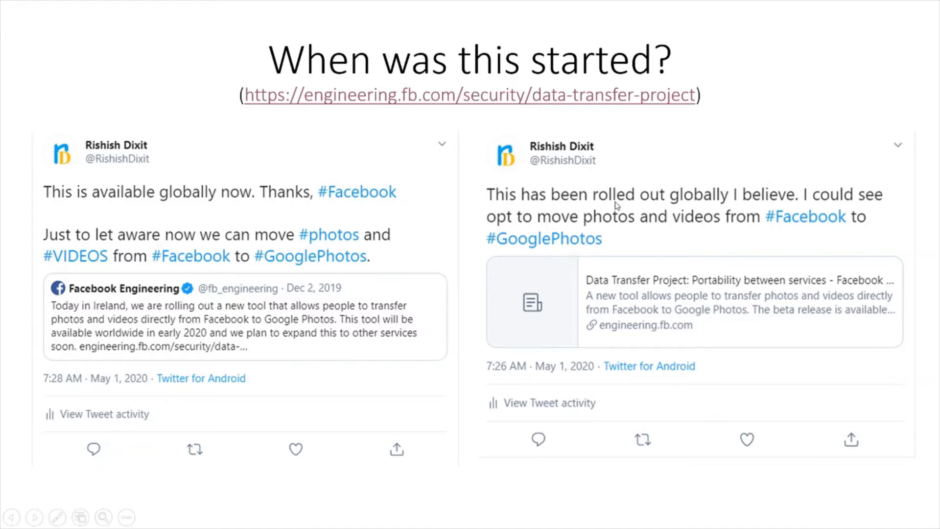
Step: Switch to the Edge browser and read the Facebook Engineering article on the Data Transfer Project, including "The project" section
{"action": "key", "text": "alt+Tab"}
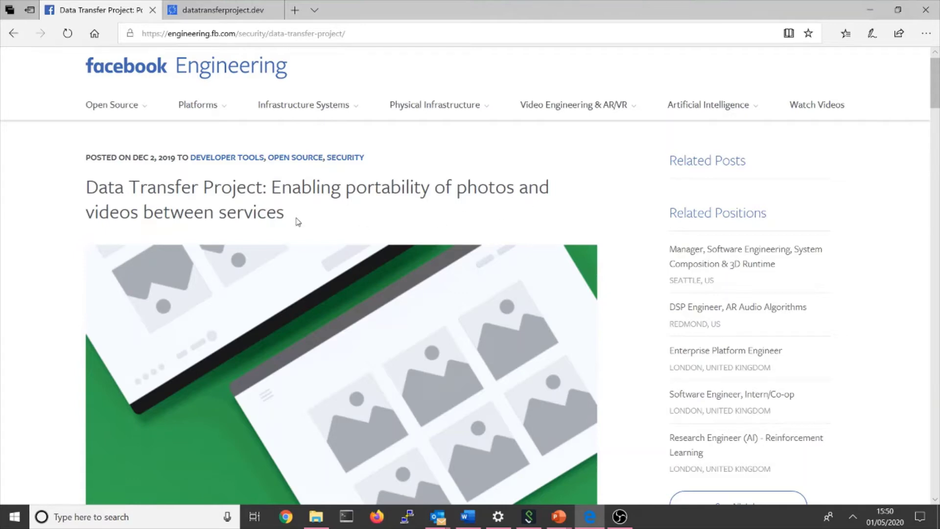
{"action": "scroll", "coordinate": [279, 221], "scroll_direction": "down", "scroll_amount": 2}
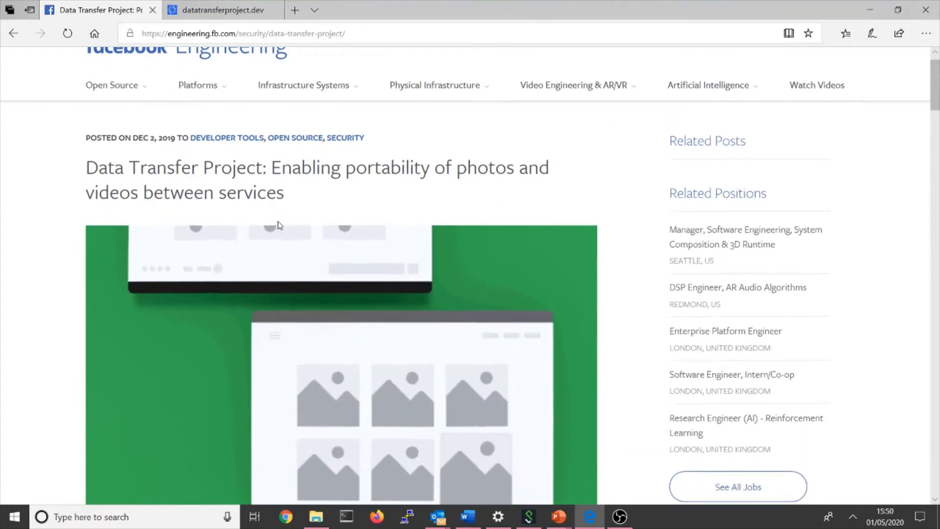
{"action": "scroll", "coordinate": [279, 224], "scroll_direction": "down", "scroll_amount": 6}
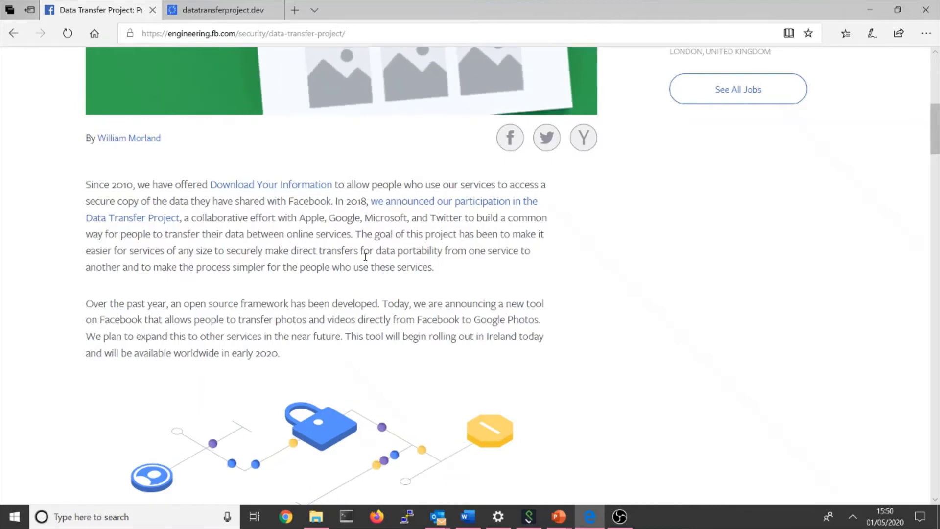
{"action": "scroll", "coordinate": [365, 256], "scroll_direction": "down", "scroll_amount": 1}
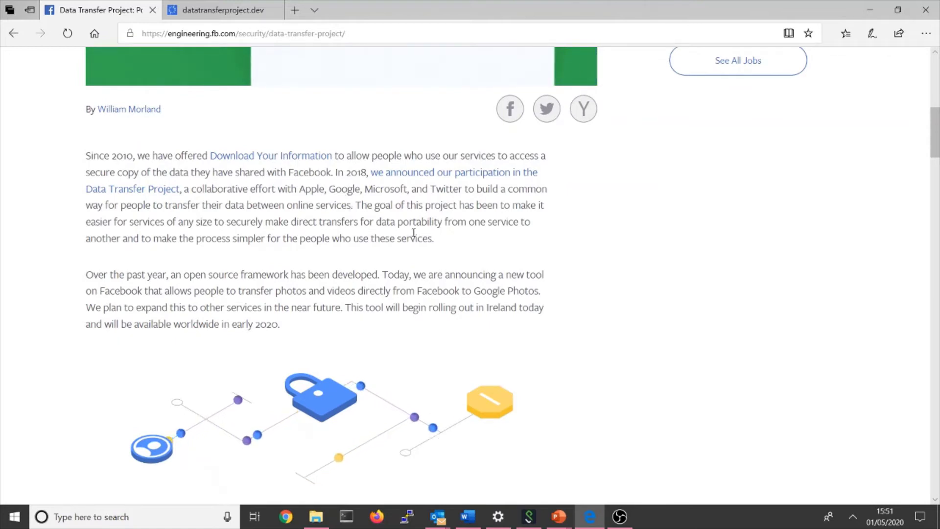
{"action": "scroll", "coordinate": [414, 232], "scroll_direction": "down", "scroll_amount": 3}
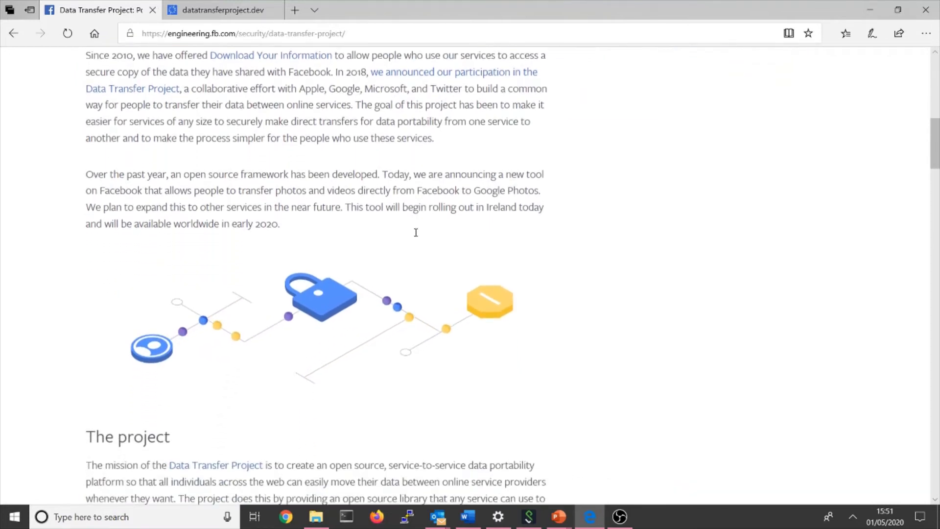
{"action": "scroll", "coordinate": [416, 232], "scroll_direction": "down", "scroll_amount": 3}
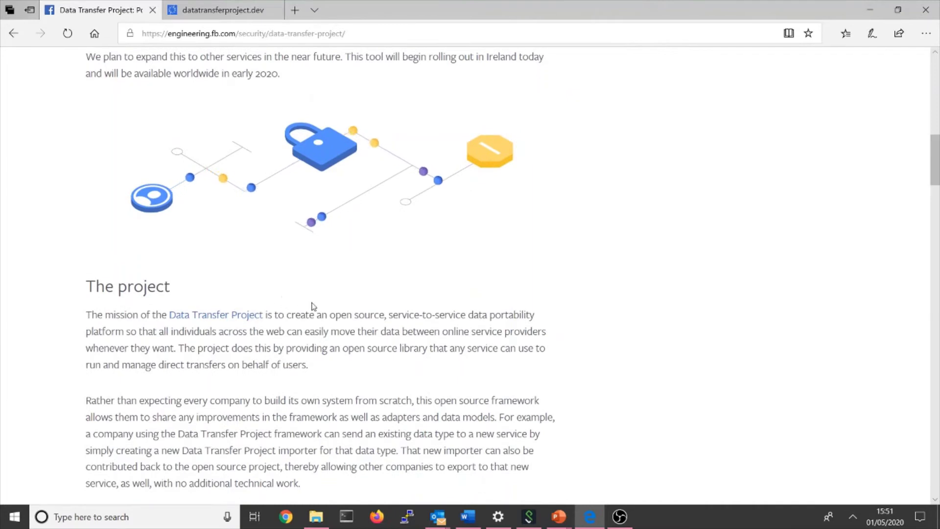
{"action": "scroll", "coordinate": [323, 343], "scroll_direction": "down", "scroll_amount": 1}
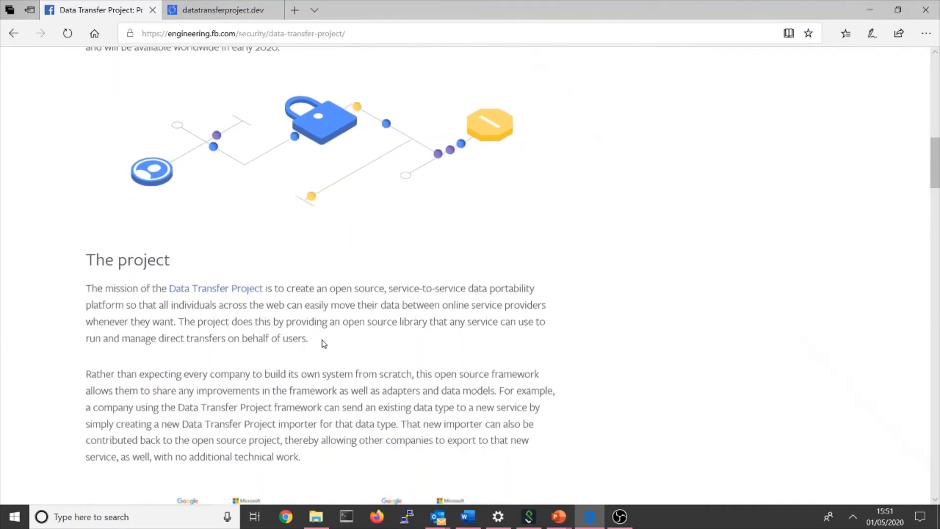
{"action": "scroll", "coordinate": [324, 343], "scroll_direction": "down", "scroll_amount": 2}
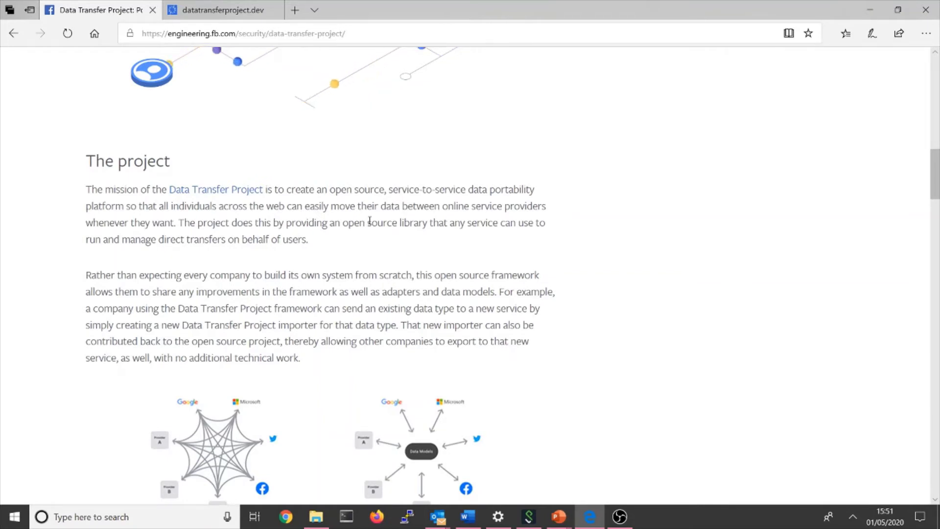
Step: Examine the About us section and current contributors on the datatransferproject.dev site
{"action": "left_click", "coordinate": [211, 5]}
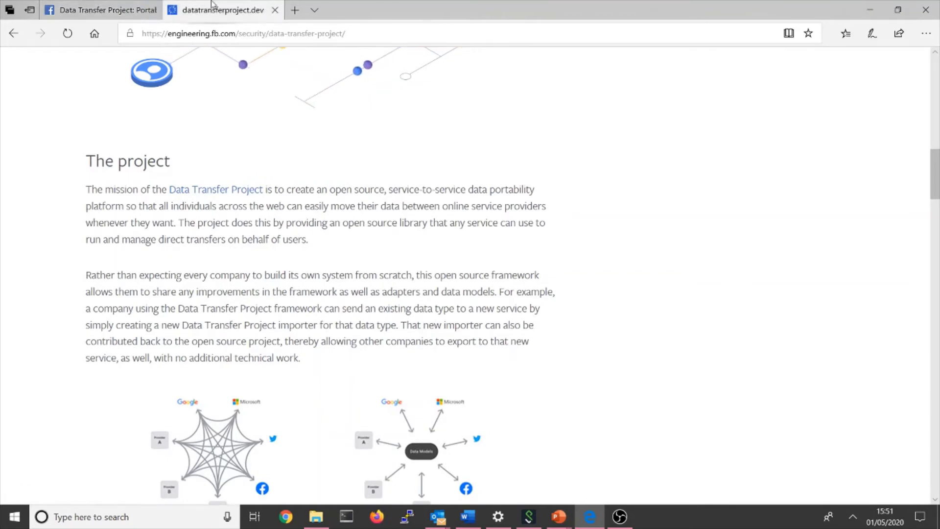
{"action": "scroll", "coordinate": [325, 217], "scroll_direction": "down", "scroll_amount": 2}
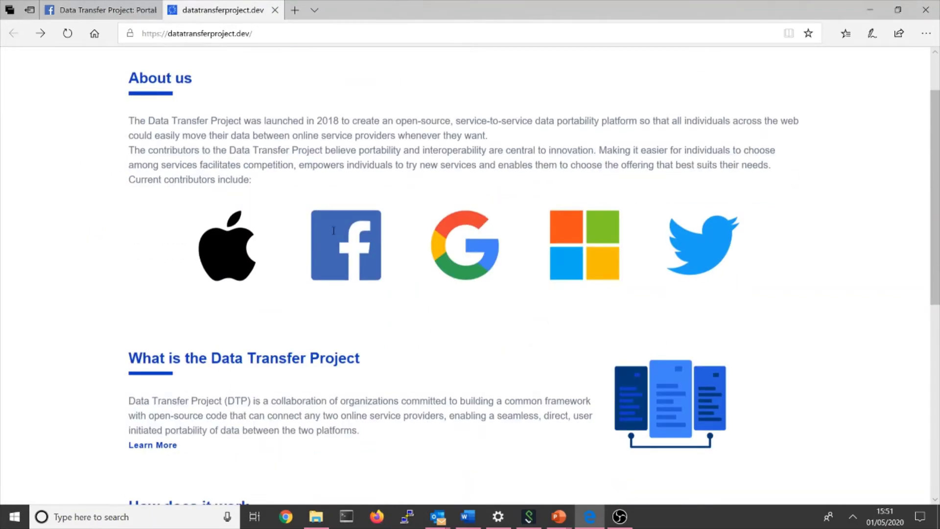
{"action": "scroll", "coordinate": [333, 230], "scroll_direction": "up", "scroll_amount": 2}
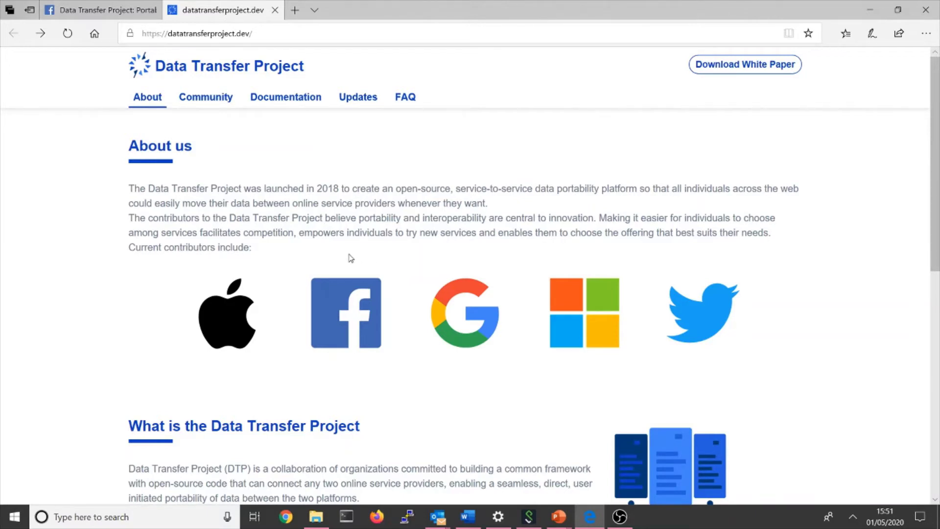
{"action": "scroll", "coordinate": [348, 264], "scroll_direction": "down", "scroll_amount": 1}
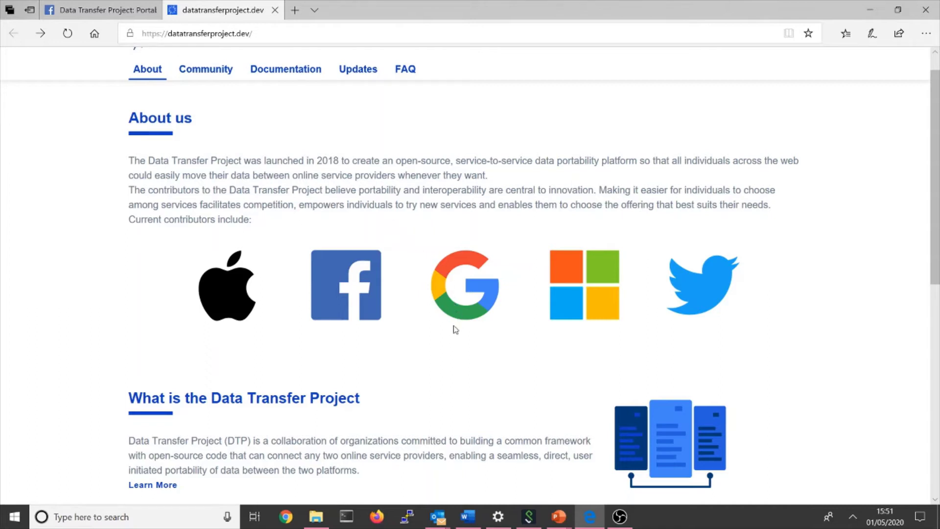
{"action": "scroll", "coordinate": [451, 332], "scroll_direction": "down", "scroll_amount": 1}
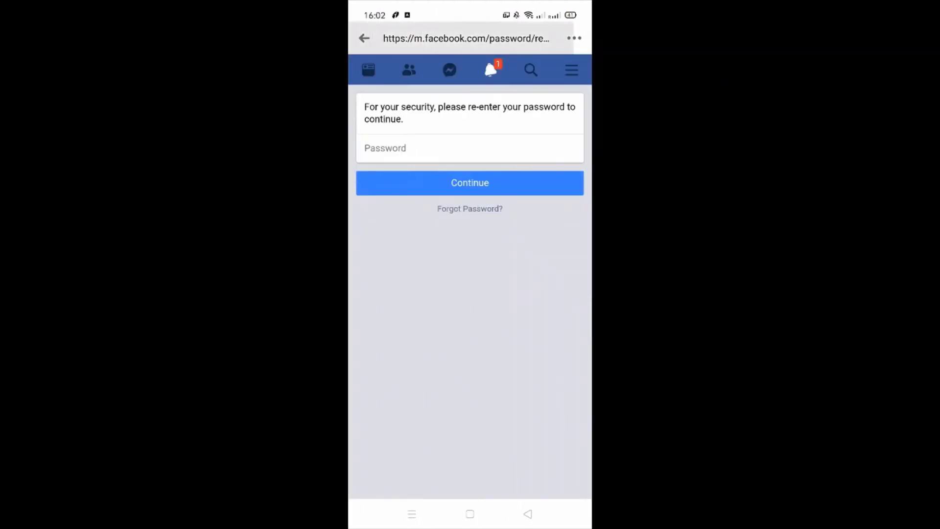
Step: Re-enter the Facebook account password in the security check and continue to the photo and video transfer page
{"action": "left_click", "coordinate": [470, 148]}
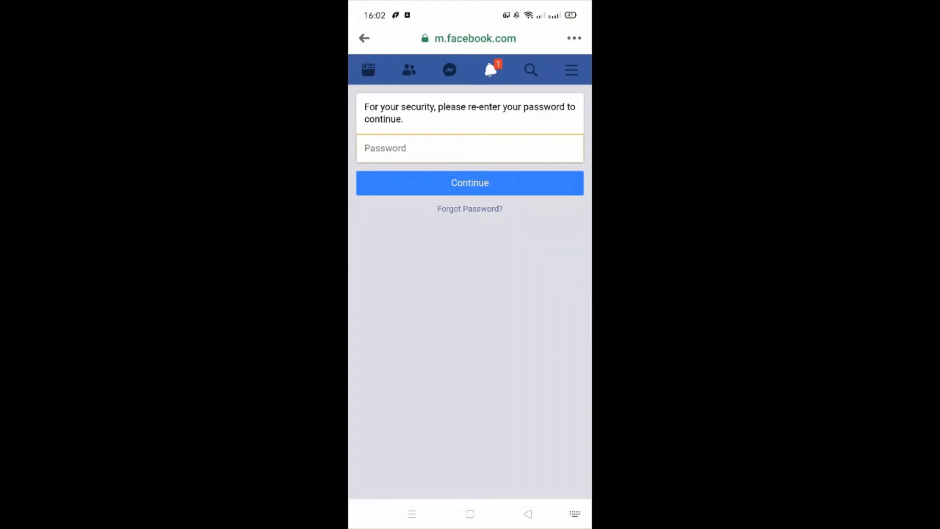
{"action": "left_click", "coordinate": [416, 176]}
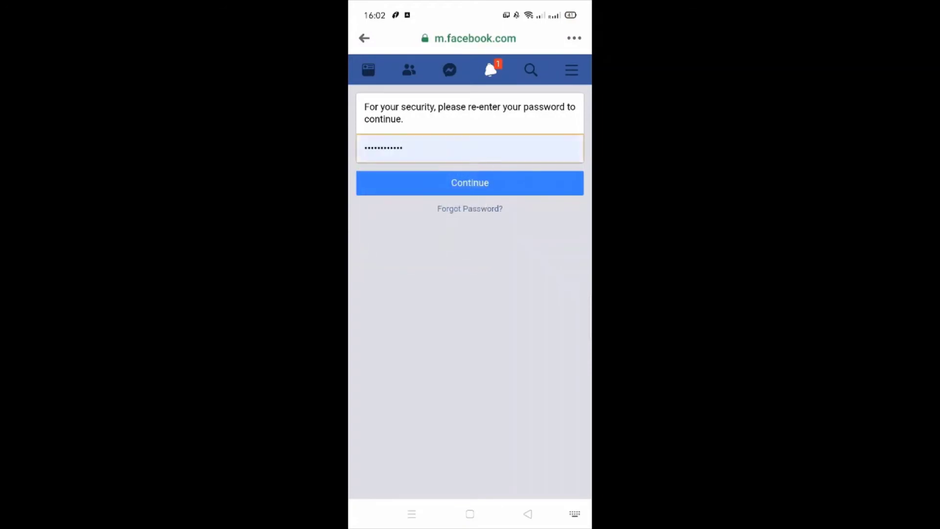
{"action": "left_click", "coordinate": [470, 183]}
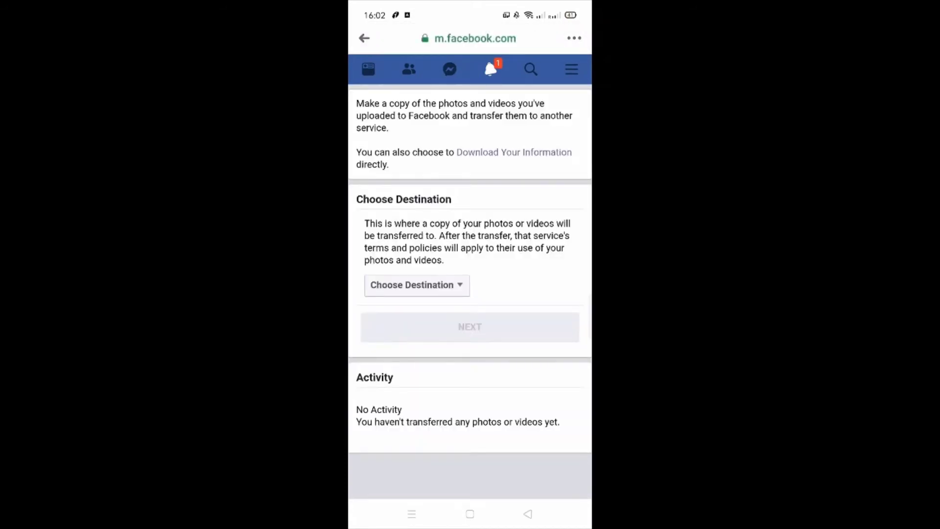
Step: Choose Google Photos as the transfer destination with Photos as the content to copy, and proceed to the Google sign-in
{"action": "left_click", "coordinate": [416, 285]}
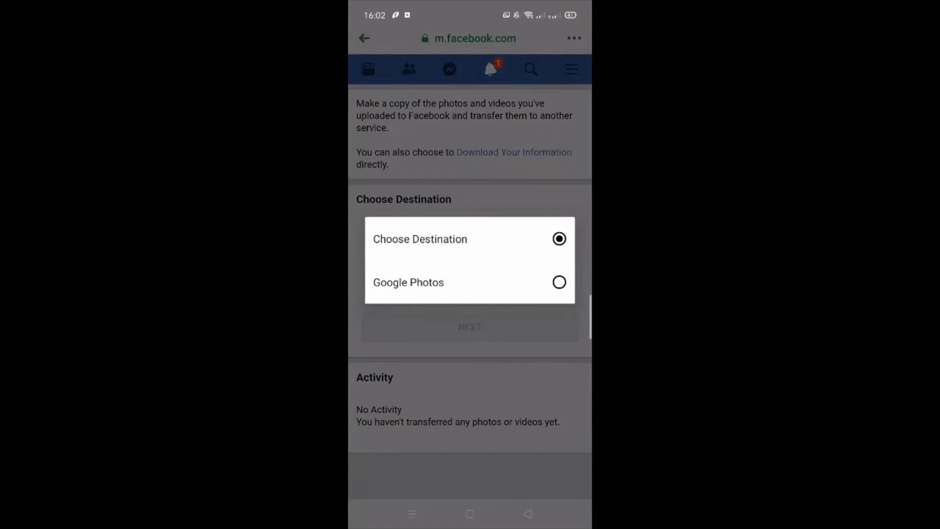
{"action": "left_click", "coordinate": [408, 282]}
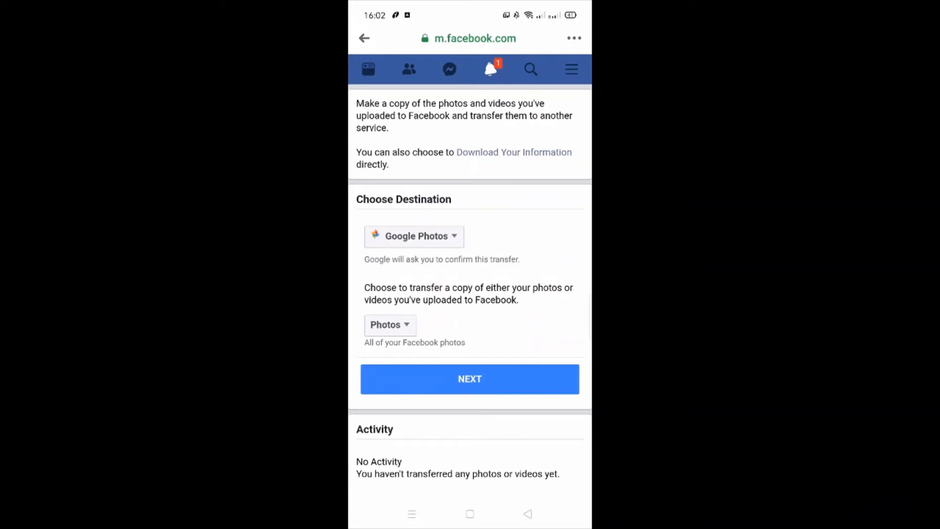
{"action": "left_click", "coordinate": [390, 325]}
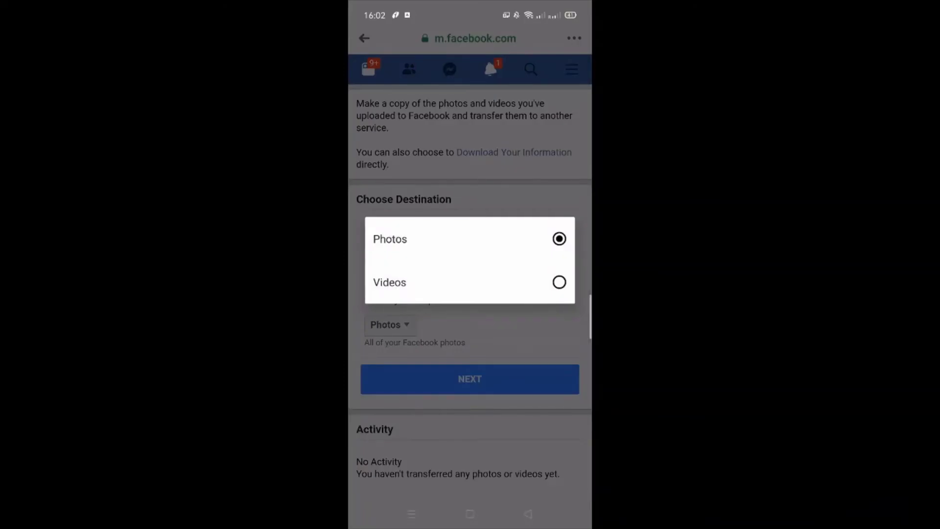
{"action": "left_click", "coordinate": [469, 239]}
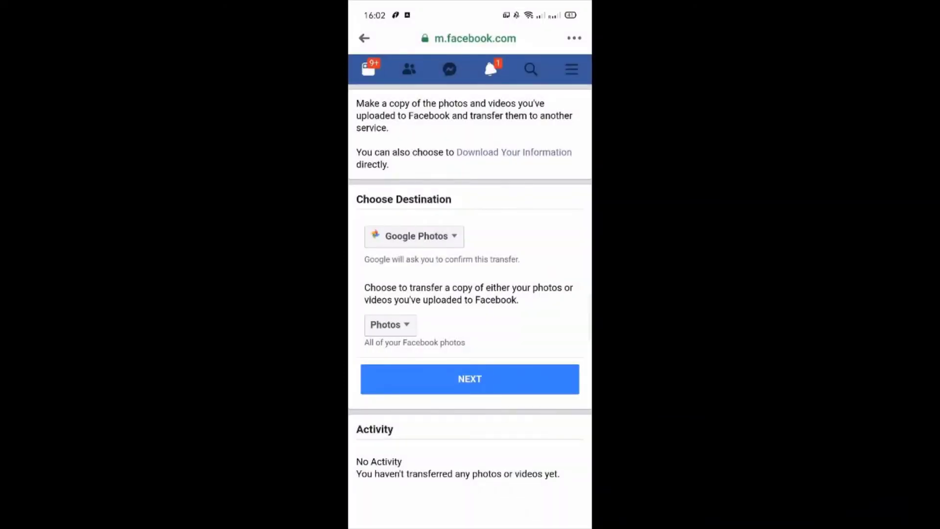
{"action": "left_click", "coordinate": [470, 379]}
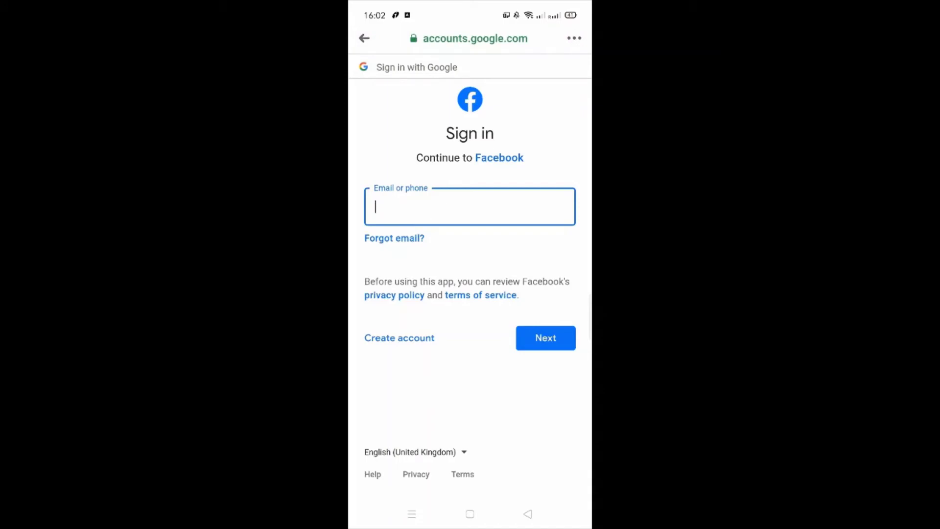
Step: Sign in to the Google account by filling in the account e-mail and password
{"action": "left_click", "coordinate": [470, 207]}
{"action": "type", "text": "r"}
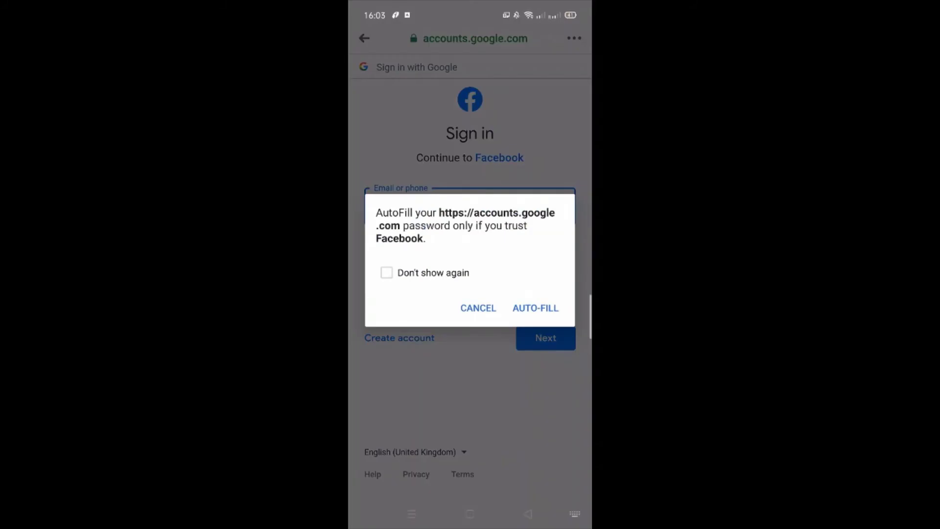
{"action": "left_click", "coordinate": [535, 307]}
{"action": "key", "text": "Return"}
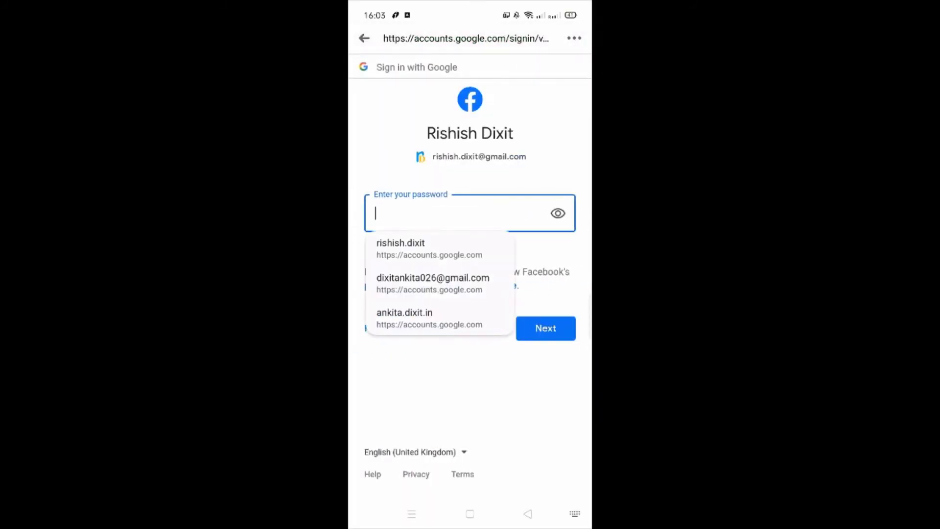
{"action": "left_click", "coordinate": [400, 247]}
{"action": "left_click", "coordinate": [534, 307]}
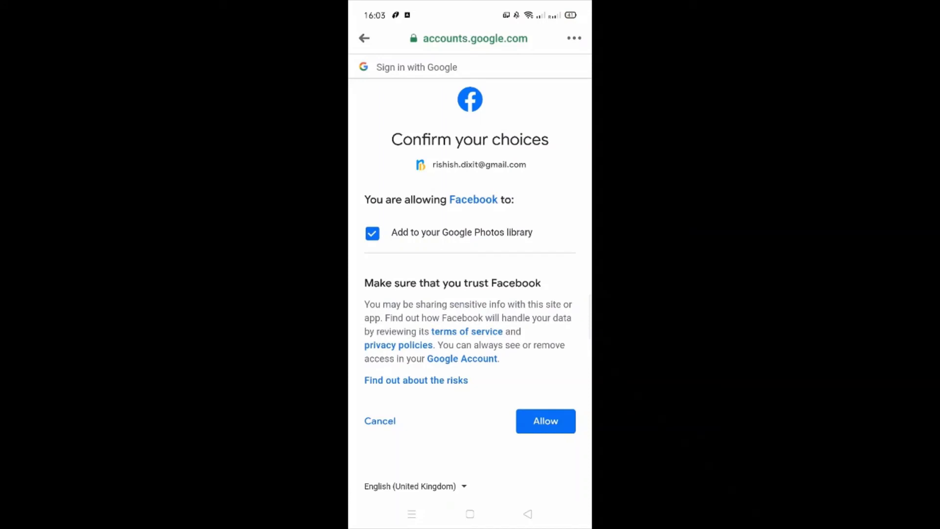
Step: Allow Facebook to add to the Google Photos library and confirm the transfer
{"action": "left_click", "coordinate": [545, 420]}
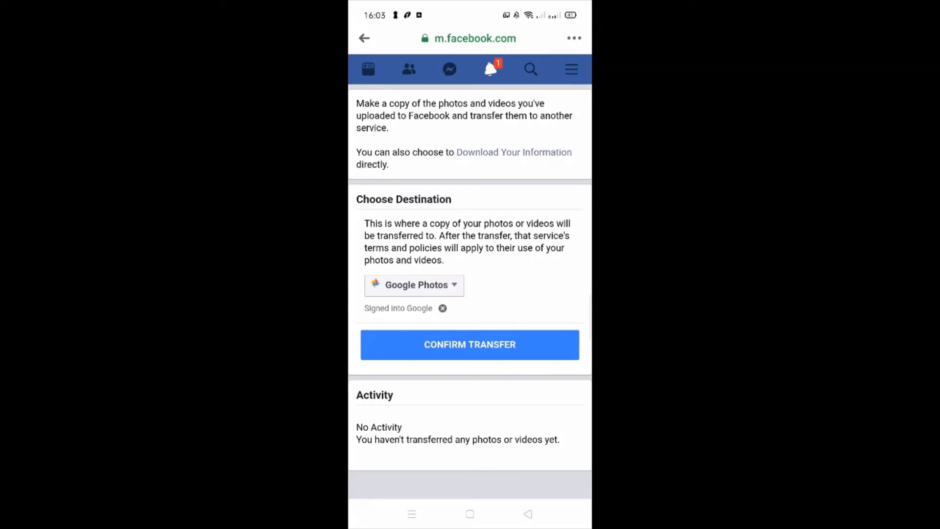
{"action": "left_click", "coordinate": [470, 344]}
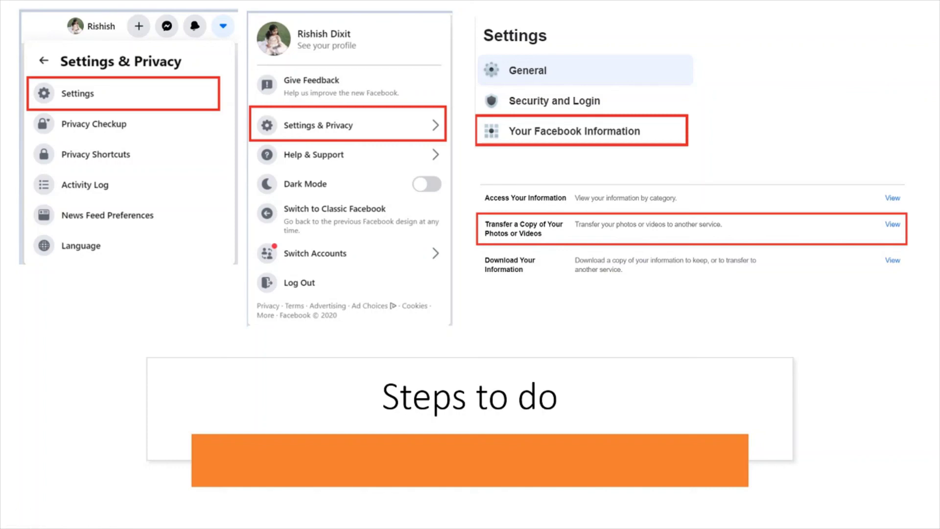
{"action": "left_click", "coordinate": [527, 235]}
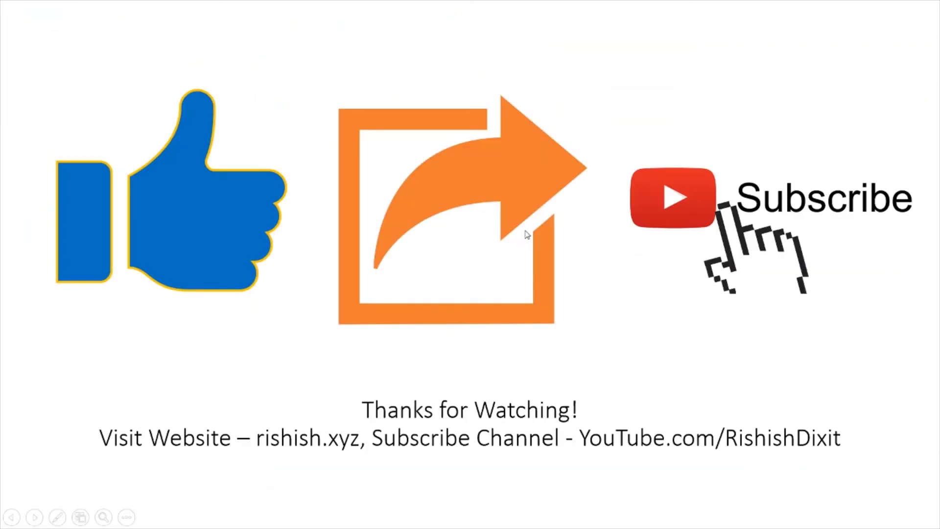